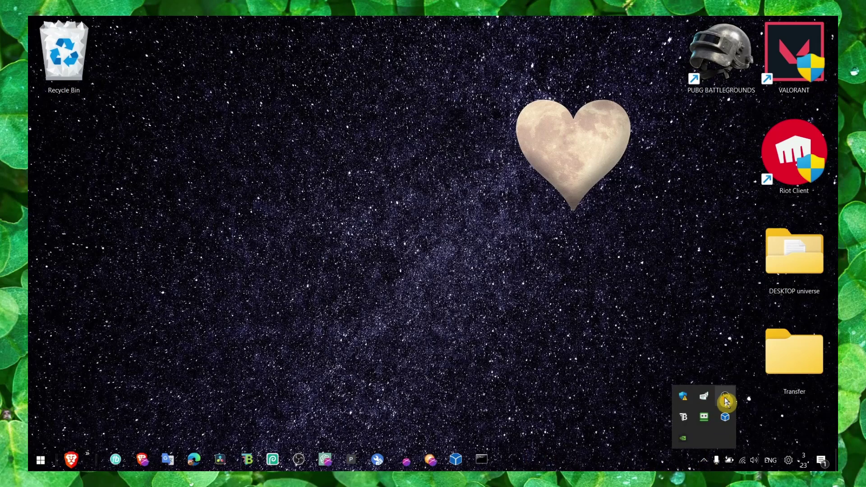
# - Dismiss the system tray overflow flyout so only the desktop shortcuts and folders remain
pyautogui.click(648, 370)
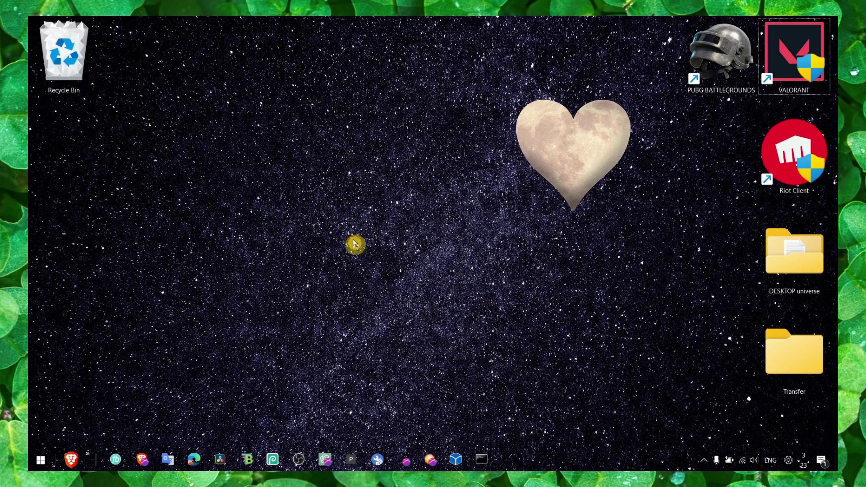
pyautogui.click(571, 465)
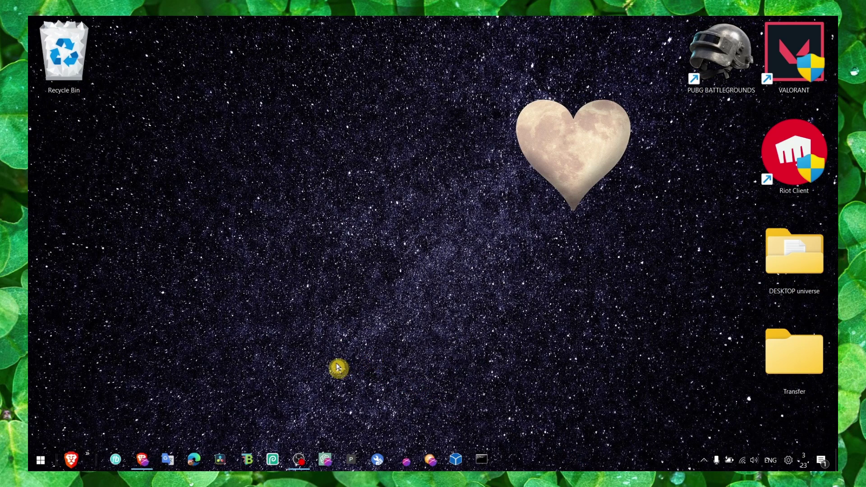
# - Open the default graphics settings through a 'graphics settings' search
pyautogui.press('super+s')
pyautogui.write('graphics settings')
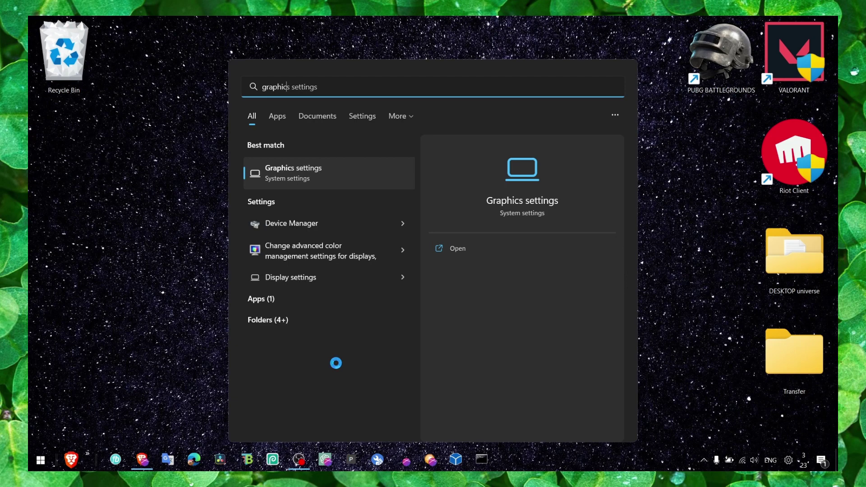
pyautogui.press('Return')
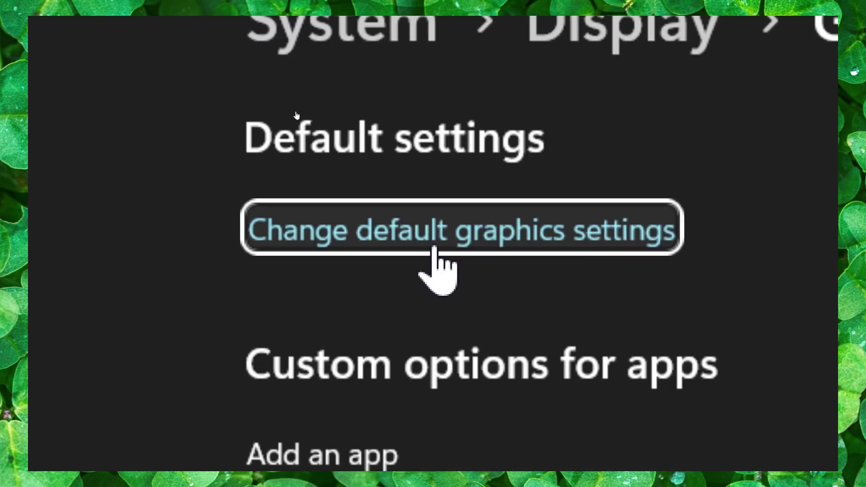
pyautogui.click(434, 247)
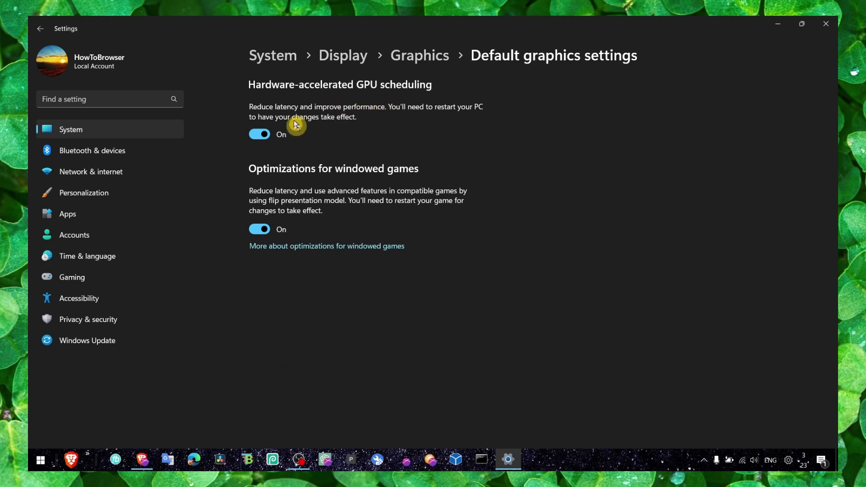
# - Leave hardware-accelerated GPU scheduling and optimizations for windowed games both switched on
pyautogui.click(271, 138)
pyautogui.click(271, 138)
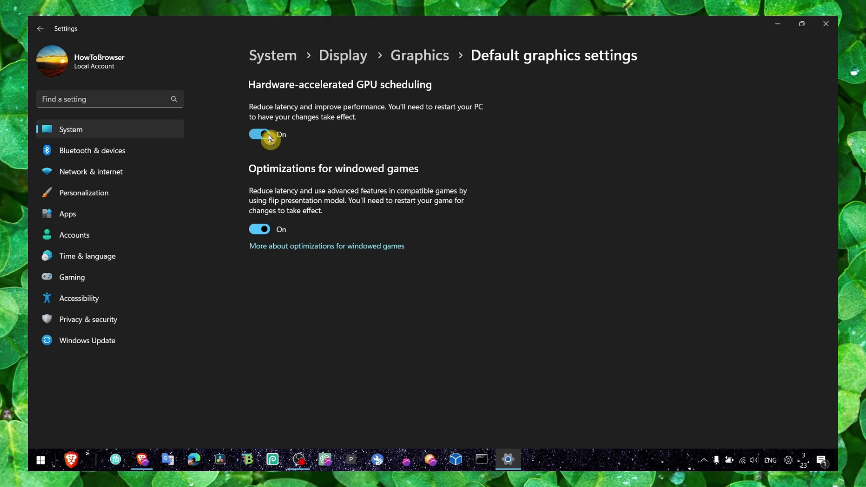
pyautogui.click(269, 138)
pyautogui.click(264, 246)
pyautogui.click(257, 135)
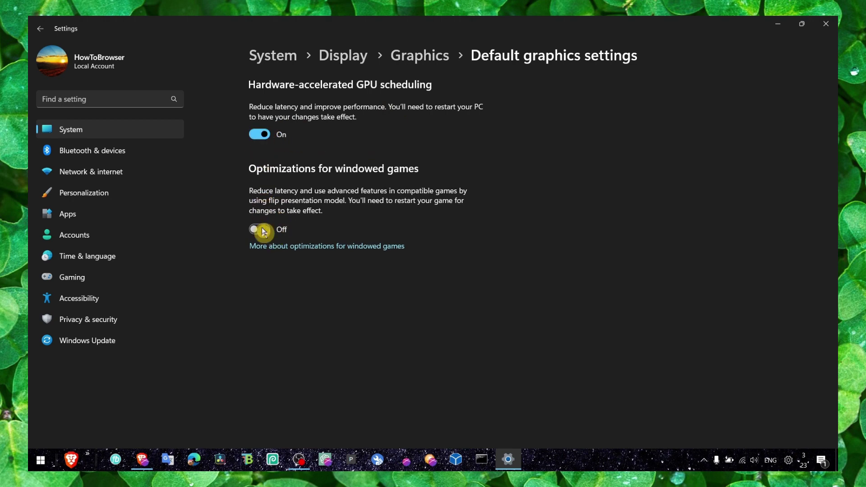
pyautogui.click(263, 231)
# - Back on the Graphics page, save Blender's preference as High performance on the RTX 3050 Laptop GPU
pyautogui.click(421, 61)
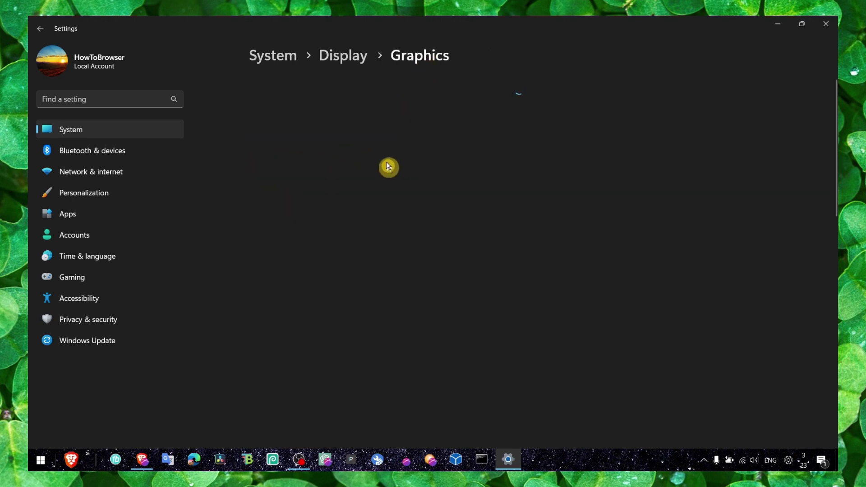
pyautogui.scroll(-5, 333, 235)
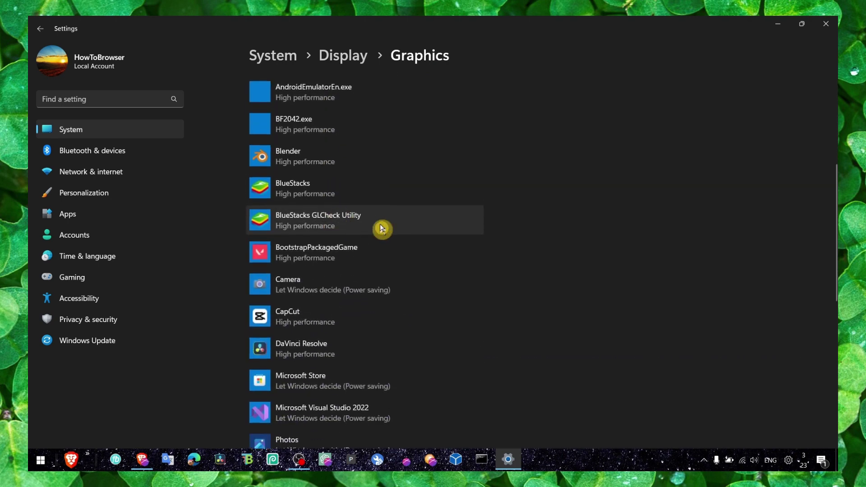
pyautogui.scroll(1, 334, 225)
pyautogui.scroll(-6, 325, 218)
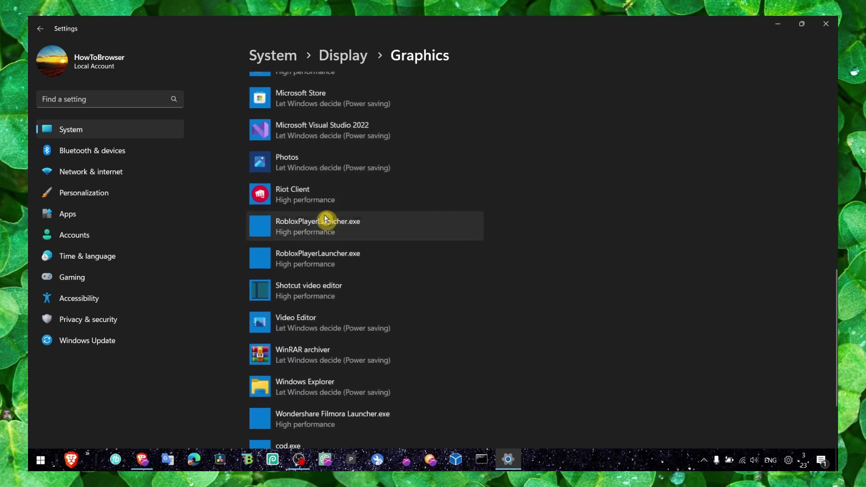
pyautogui.scroll(10, 327, 217)
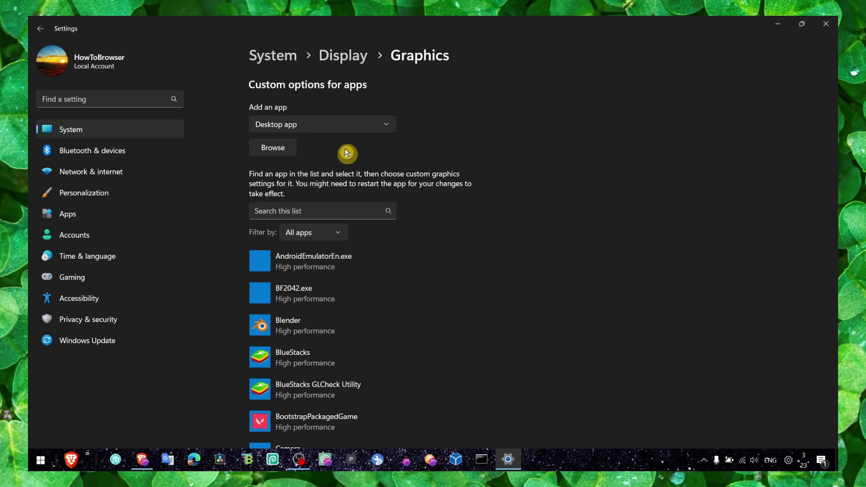
pyautogui.click(339, 329)
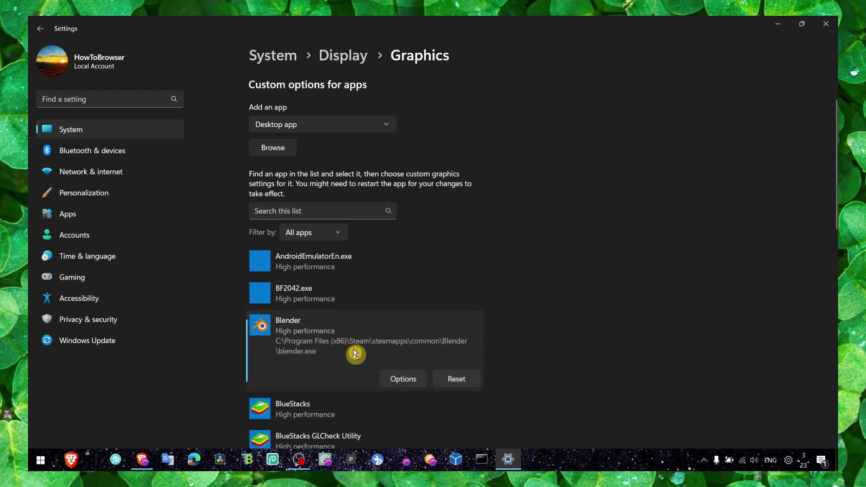
pyautogui.click(402, 378)
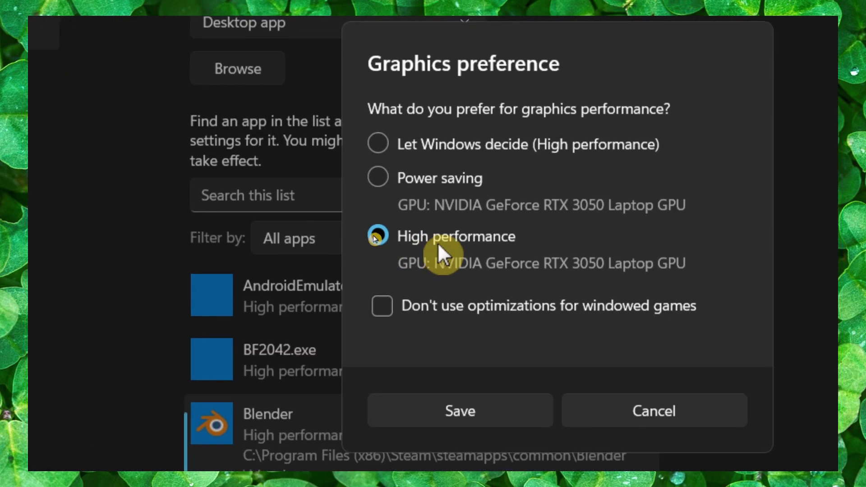
pyautogui.click(460, 411)
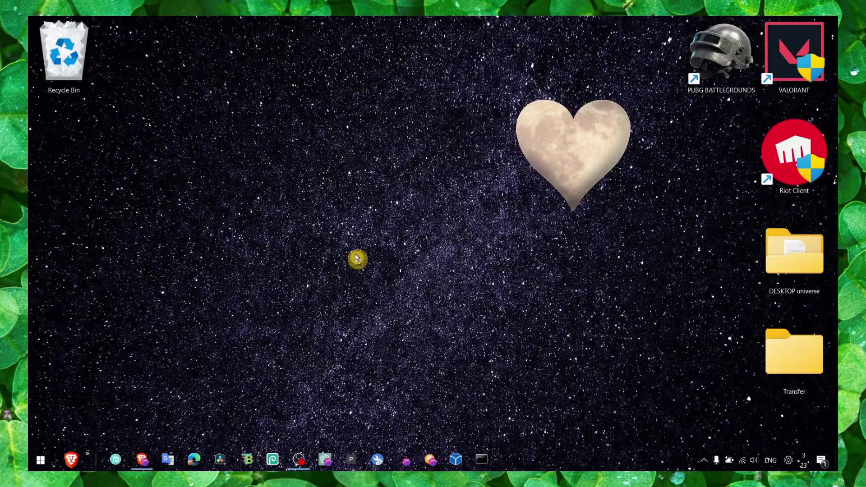
# - Open Windows Update's Optional updates and expand Driver updates to reveal Lenovo - System - 2.0.5.13
pyautogui.press('super')
pyautogui.write('windows')
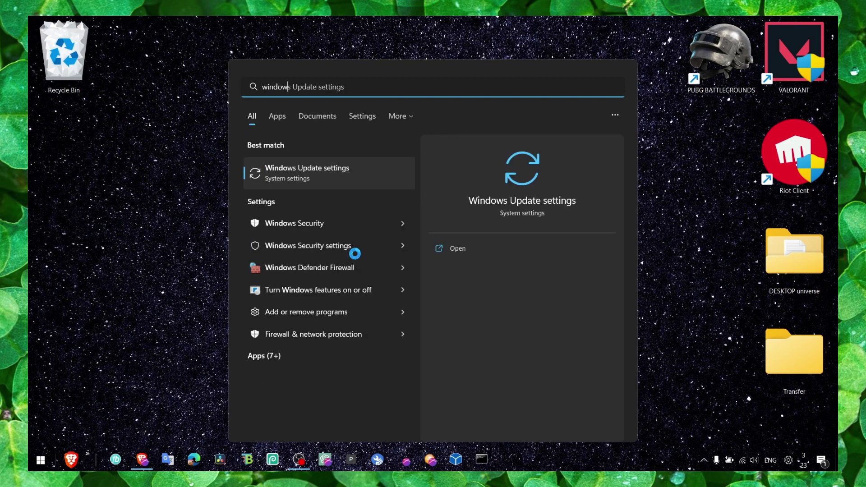
pyautogui.write(' update')
pyautogui.press('Return')
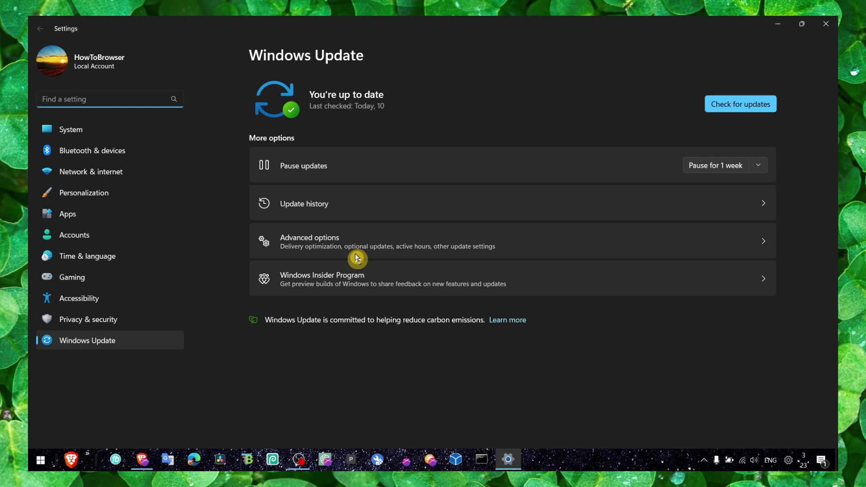
pyautogui.click(356, 256)
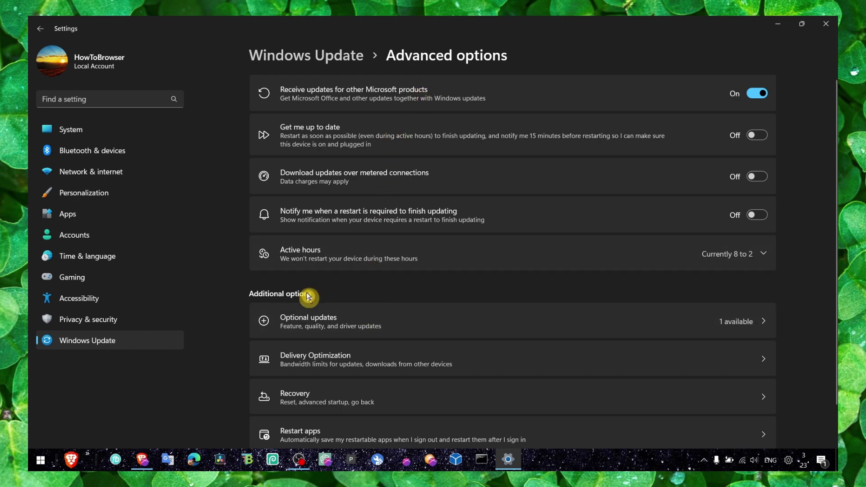
pyautogui.click(319, 325)
pyautogui.click(332, 93)
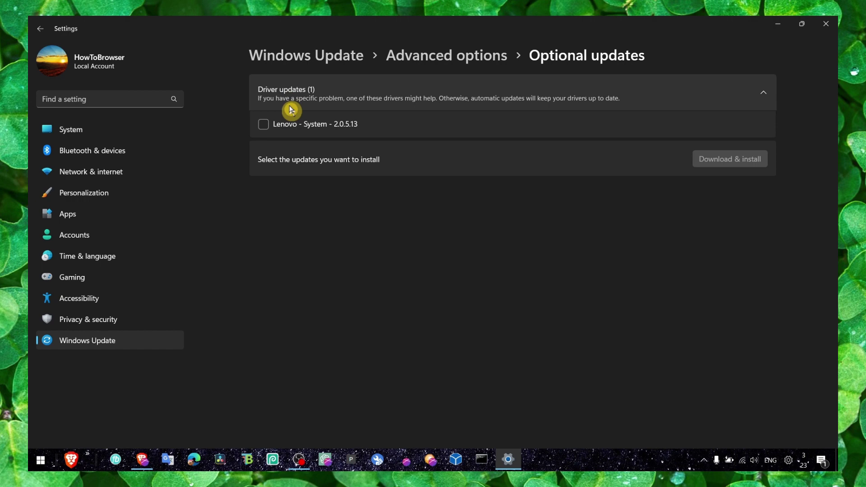
# - Tick the Lenovo - System - 2.0.5.13 driver, start Download & install, and close Settings
pyautogui.click(306, 128)
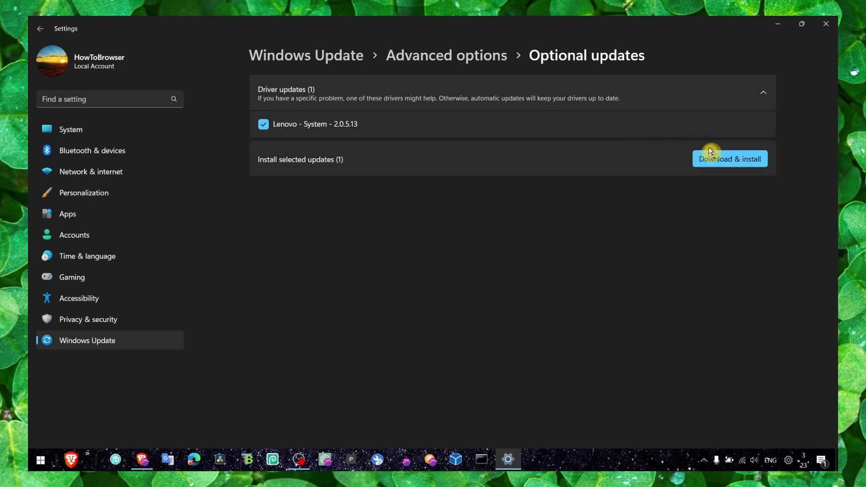
pyautogui.click(710, 158)
pyautogui.click(833, 23)
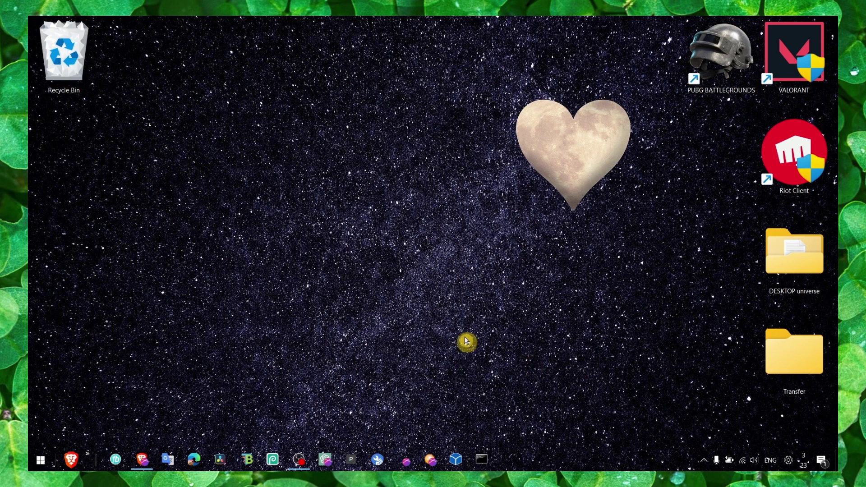
pyautogui.click(299, 460)
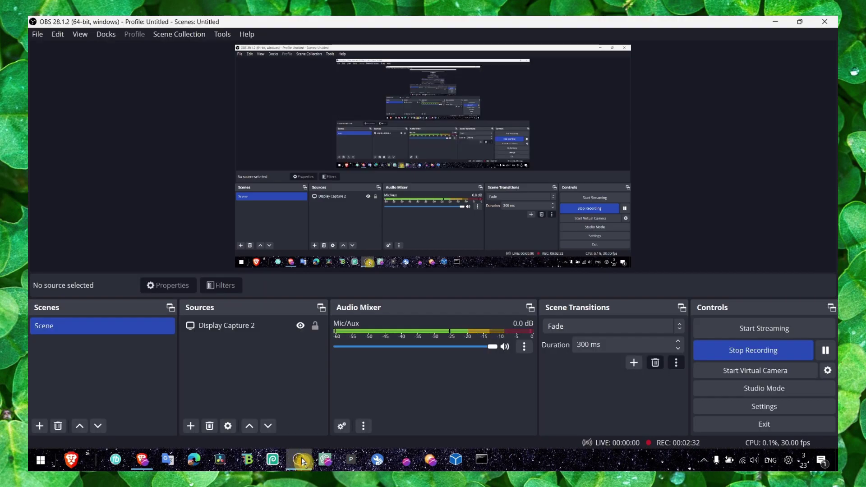
pyautogui.click(300, 459)
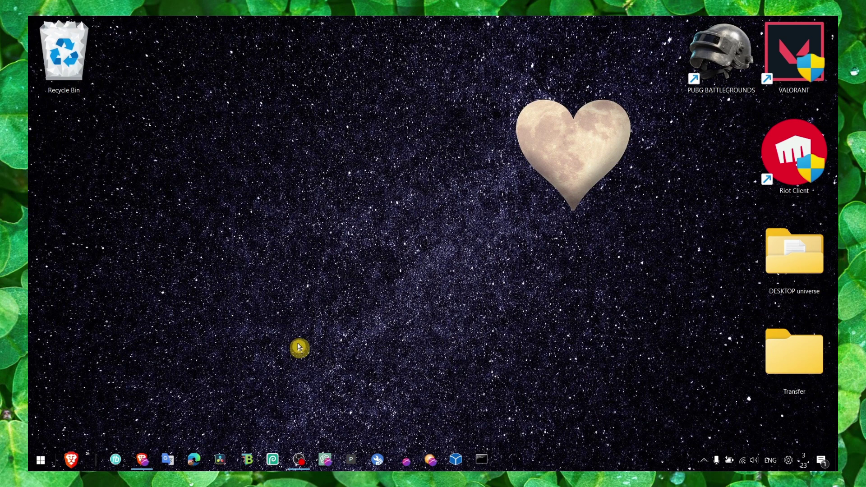
# - Confirm the Balanced plan's maximum processor state is 100% on battery and plugged in
pyautogui.press('super+s')
pyautogui.write('power')
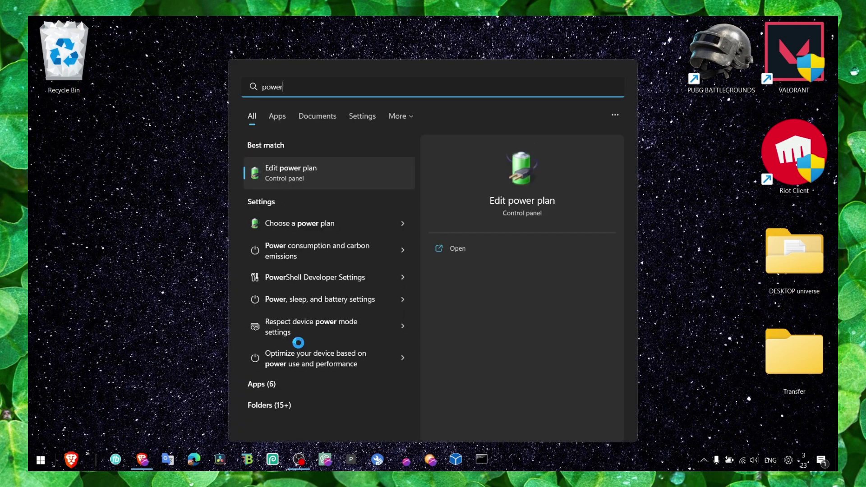
pyautogui.press('Return')
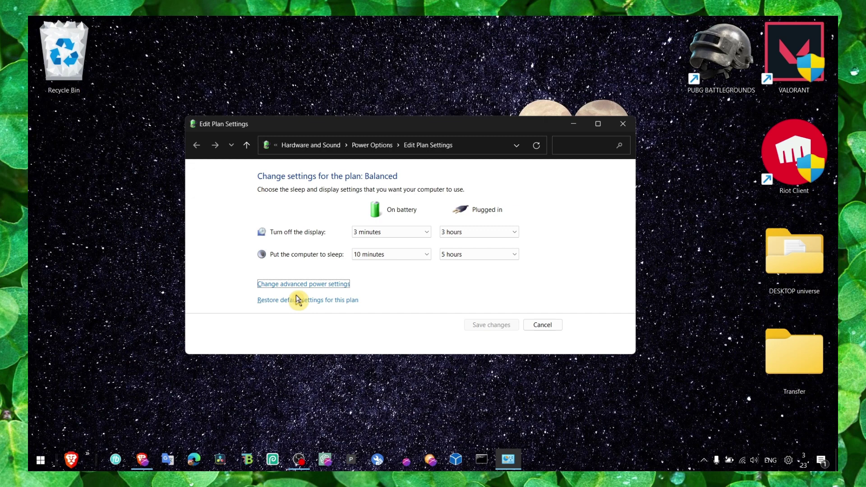
pyautogui.click(300, 284)
pyautogui.scroll(-1, 148, 194)
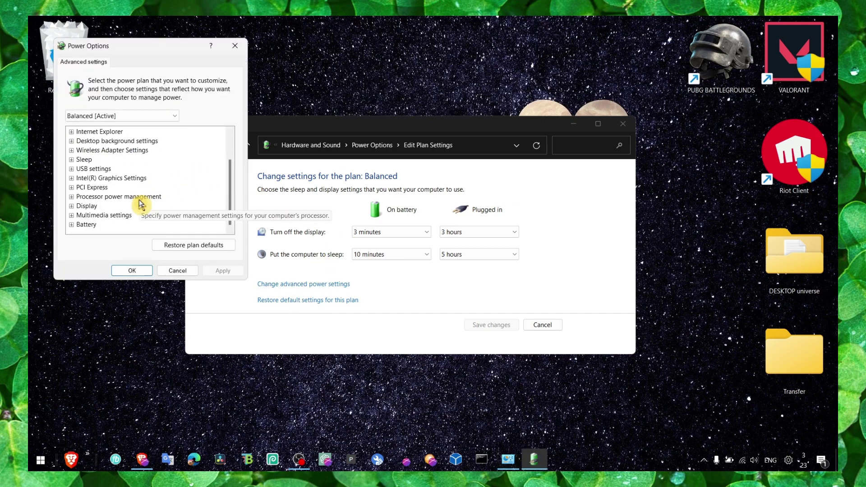
pyautogui.click(71, 197)
pyautogui.click(80, 215)
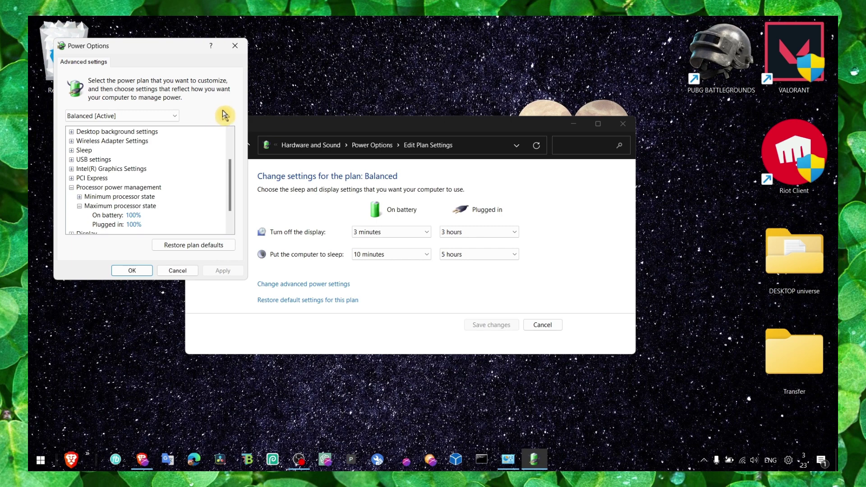
# - Close the power plan windows and show the battery power mode at Best performance
pyautogui.click(234, 45)
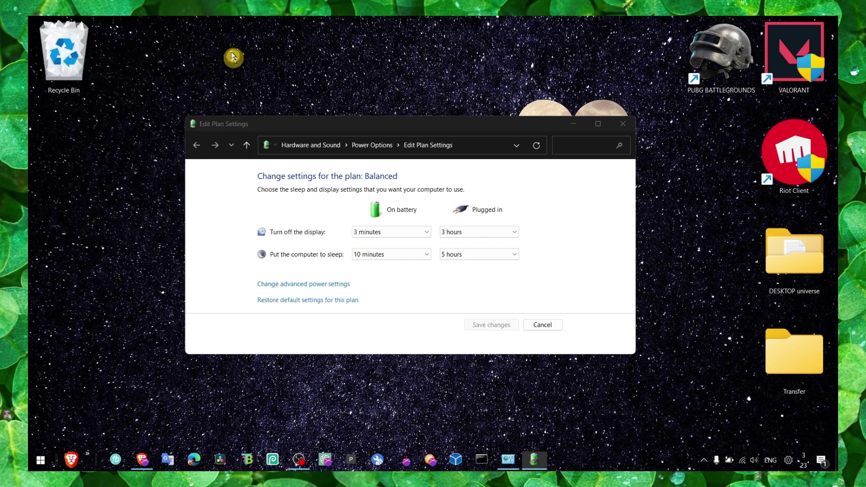
pyautogui.click(623, 123)
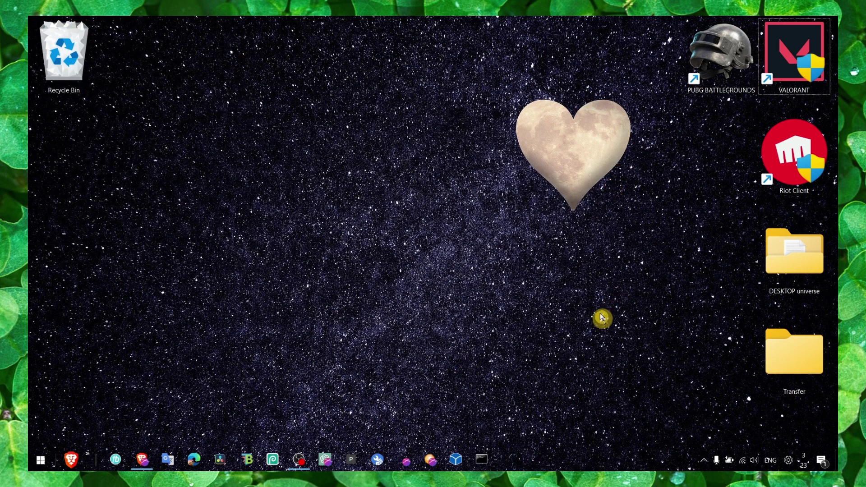
pyautogui.click(727, 458)
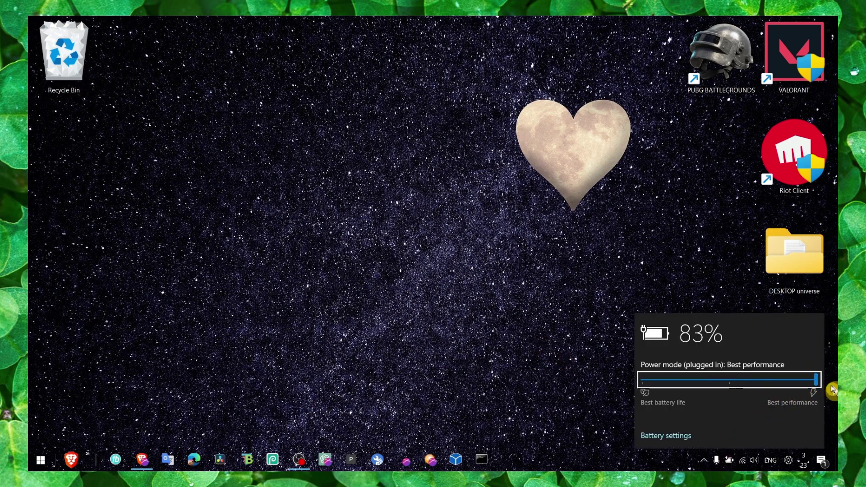
# - Leave the power mode at Best performance and dismiss the battery flyout
pyautogui.click(513, 353)
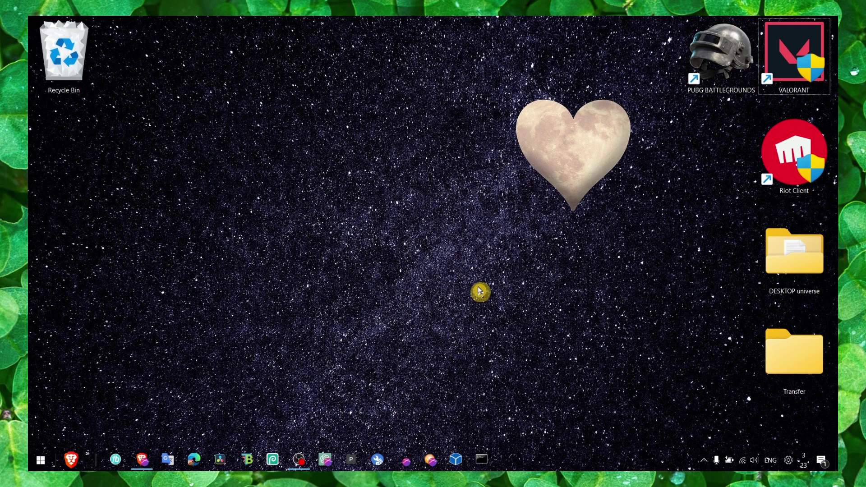
# - Launch Command Prompt as administrator and make the console window taller
pyautogui.press('super')
pyautogui.write('command')
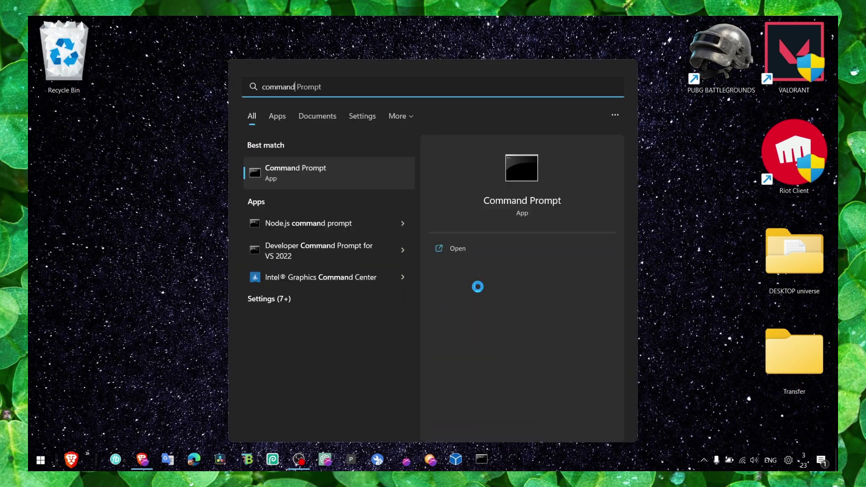
pyautogui.write(' prompt')
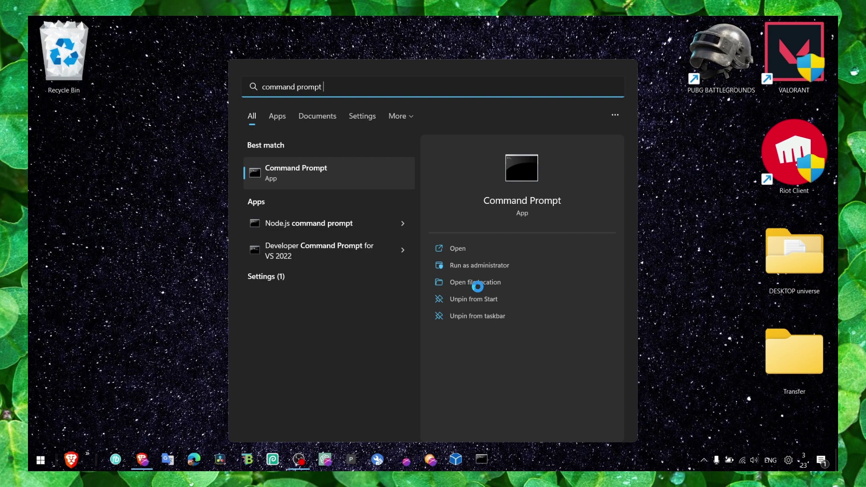
pyautogui.rightClick(344, 178)
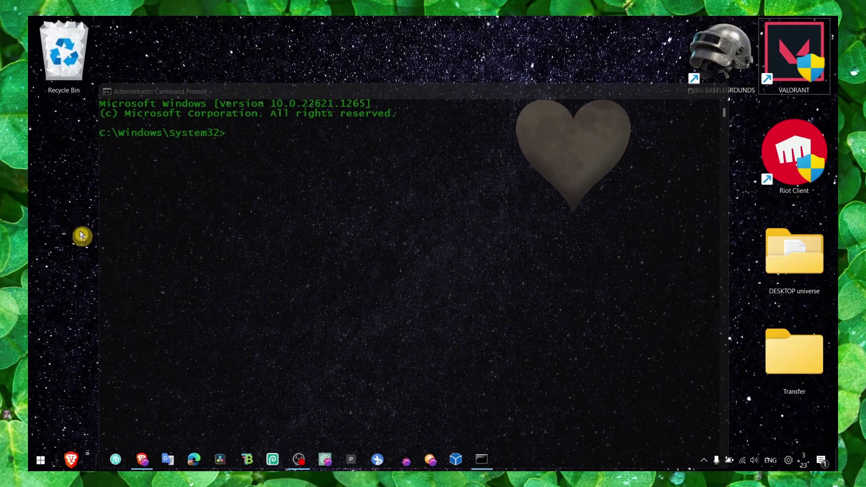
pyautogui.click(260, 132)
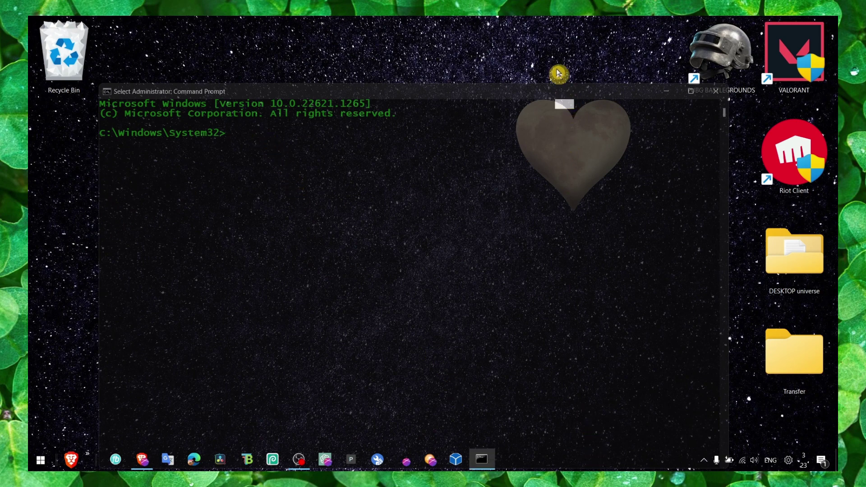
pyautogui.moveTo(554, 73); pyautogui.dragTo(457, 63)
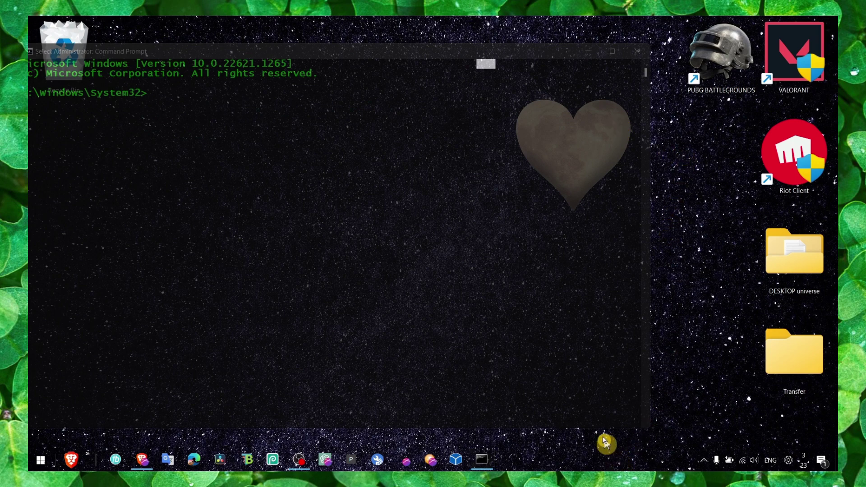
# - Copy 'sfc /scannow' from the Notepad notes and paste it at the admin prompt
pyautogui.click(513, 459)
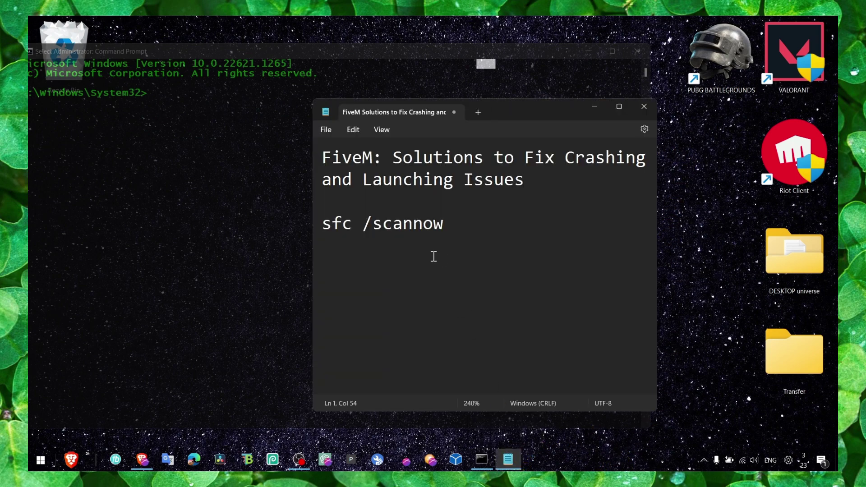
pyautogui.tripleClick(422, 227)
pyautogui.rightClick(411, 226)
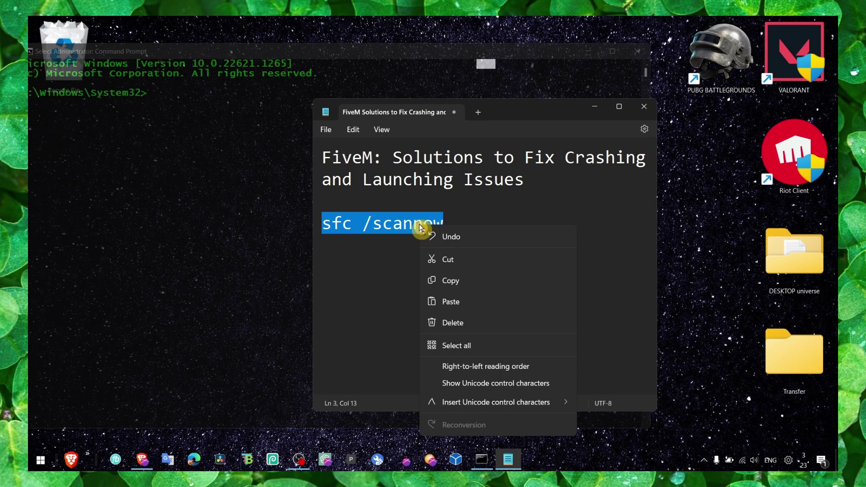
pyautogui.click(432, 280)
pyautogui.click(594, 107)
pyautogui.click(234, 88)
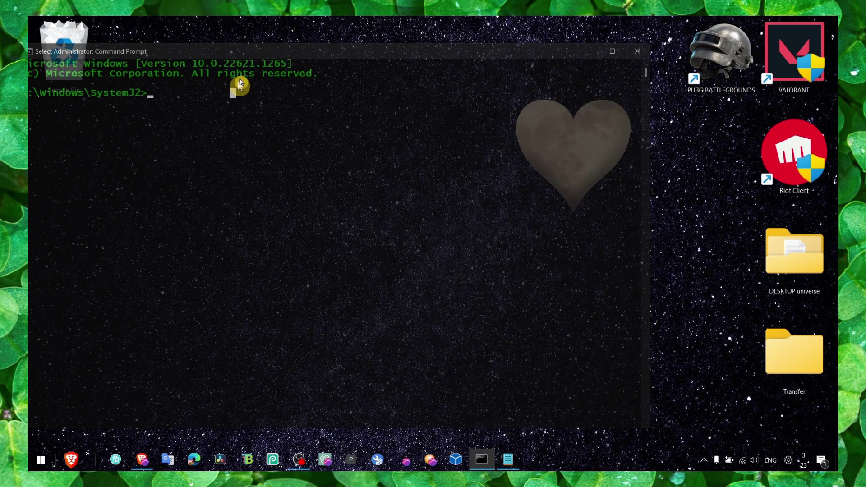
pyautogui.moveTo(288, 56); pyautogui.dragTo(365, 58)
pyautogui.click(288, 86)
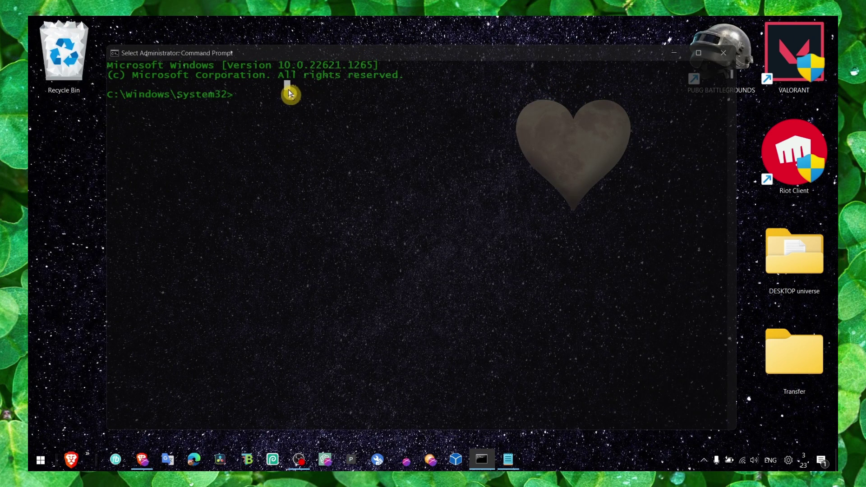
pyautogui.rightClick(289, 94)
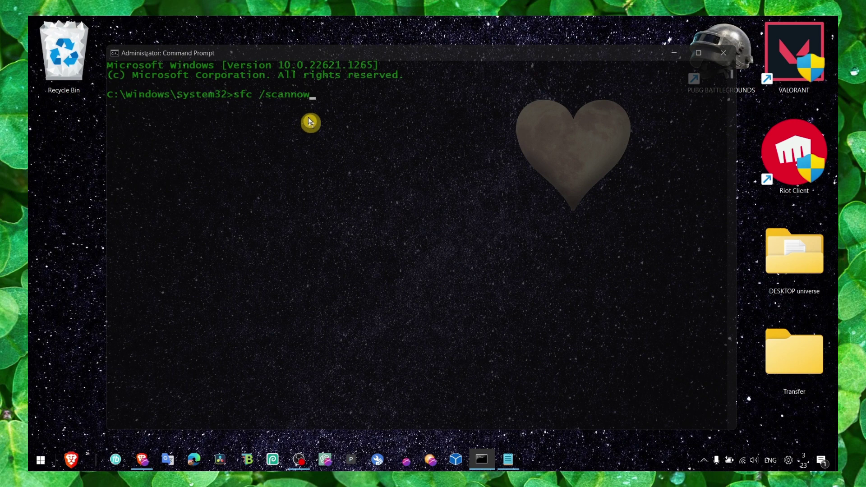
# - Run sfc /scannow, then close the console once verification starts
pyautogui.press('Return')
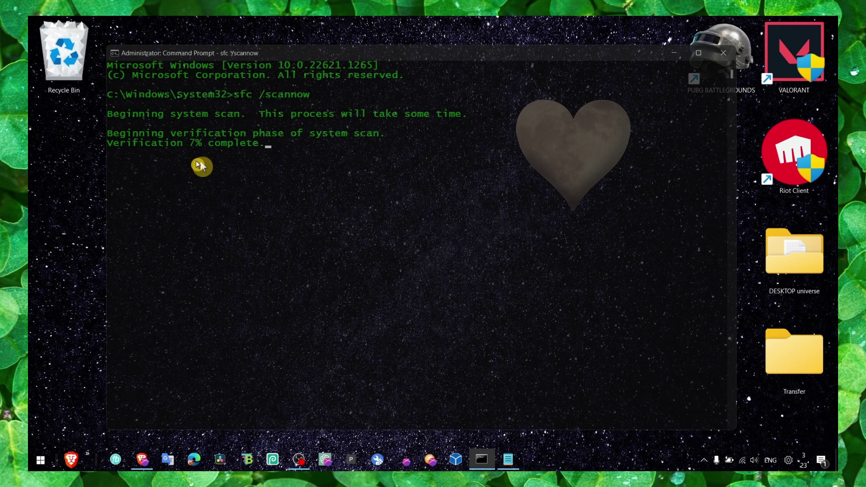
pyautogui.click(722, 53)
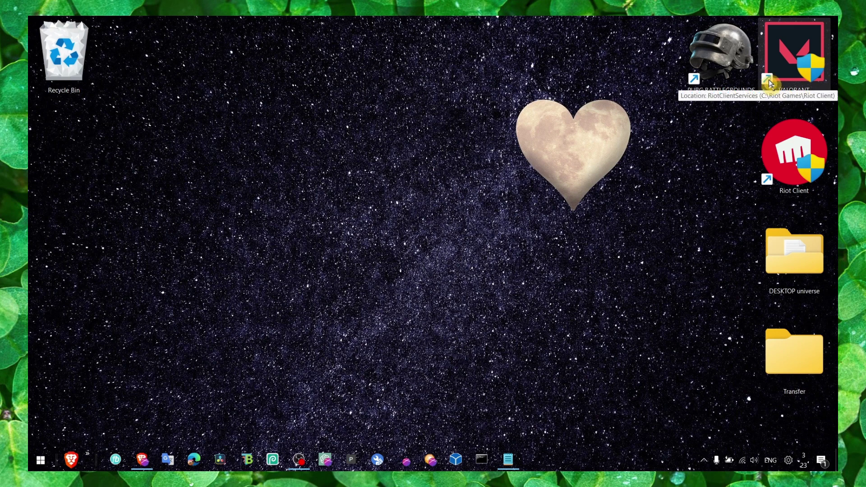
# - Give the VALORANT shortcut Windows 8 mode, admin rights, no fullscreen optimizations, and Application DPI scaling
pyautogui.rightClick(769, 82)
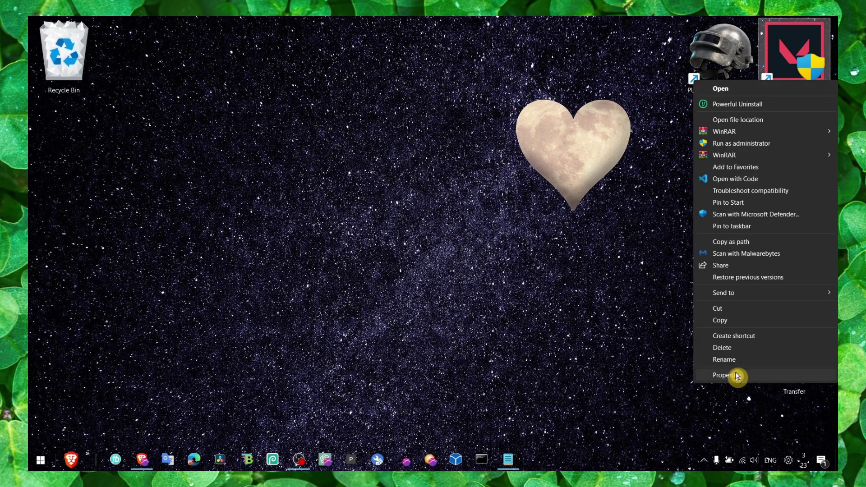
pyautogui.click(736, 373)
pyautogui.click(788, 118)
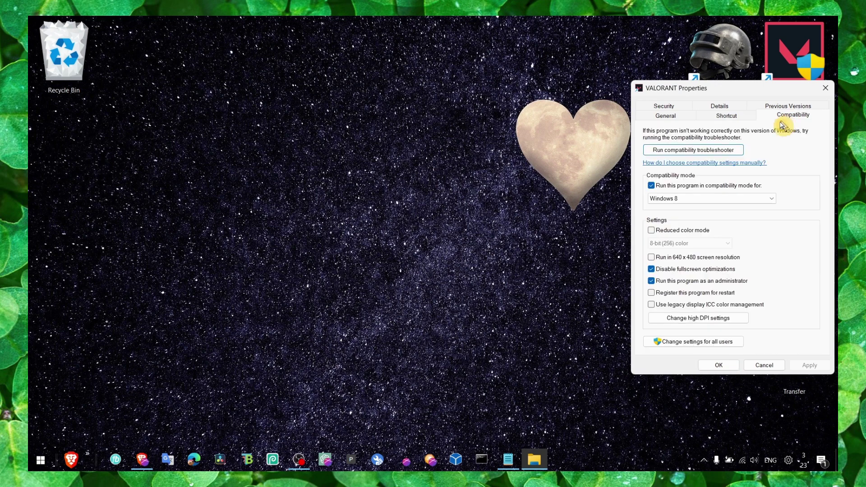
pyautogui.click(592, 177)
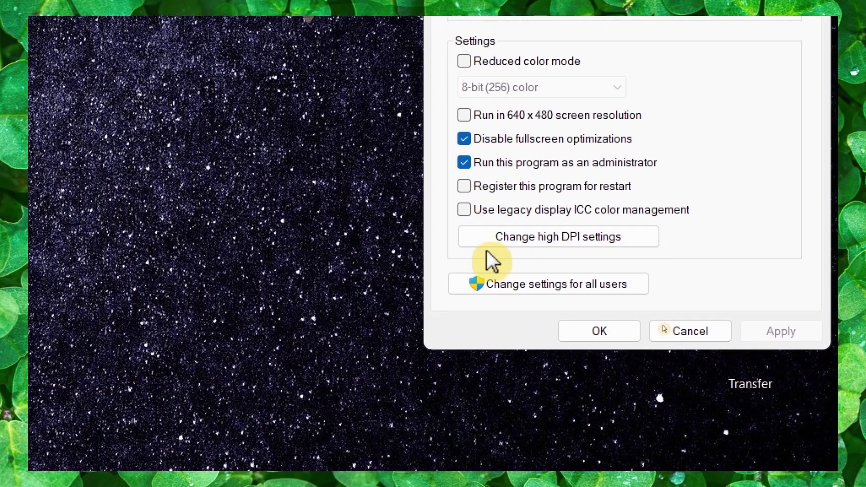
pyautogui.click(498, 242)
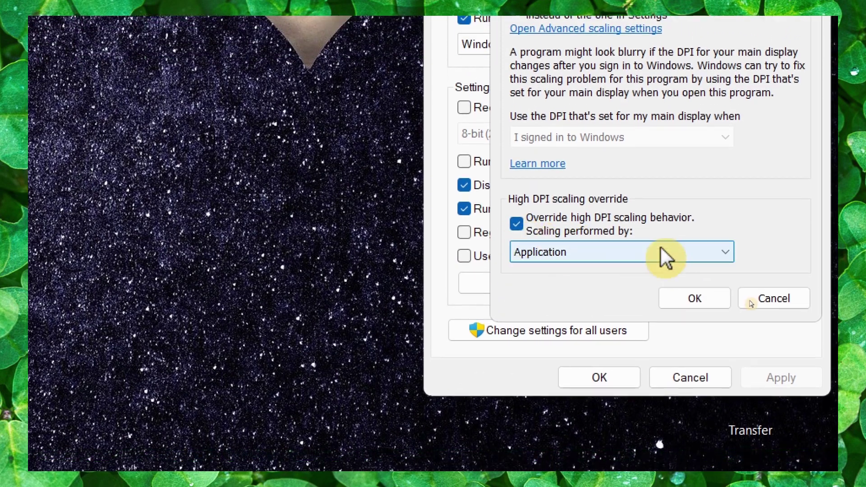
pyautogui.click(694, 319)
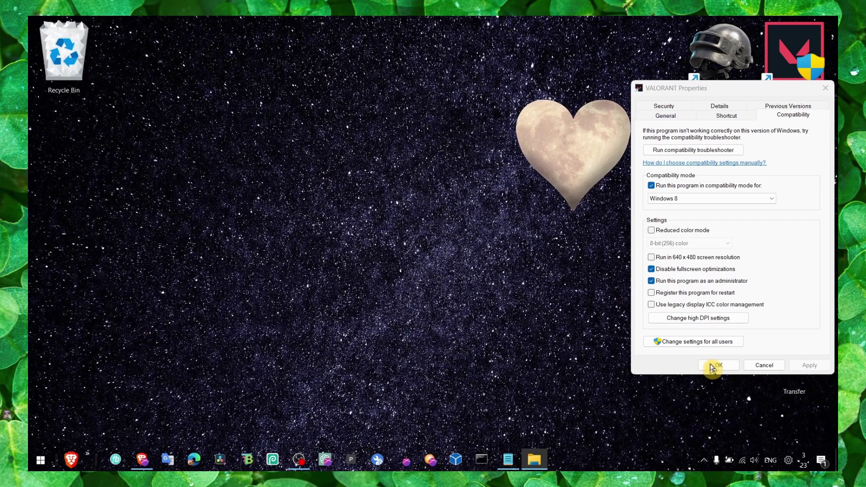
pyautogui.click(587, 259)
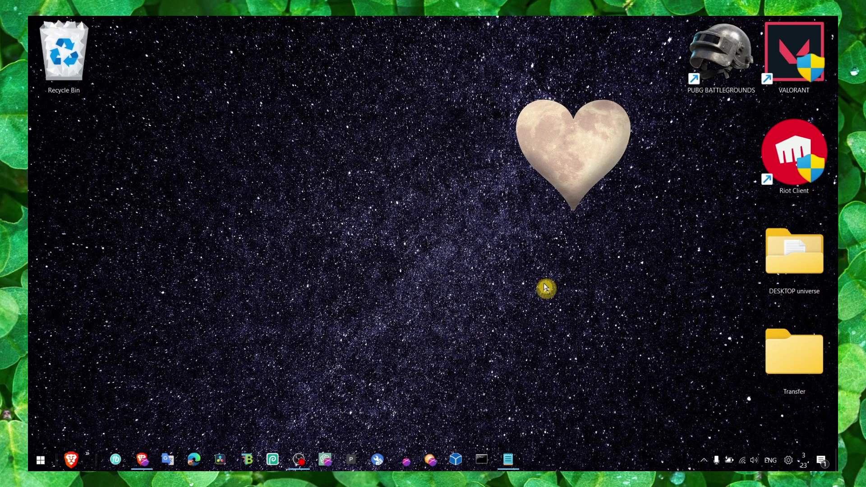
# - Open Task Manager from the taskbar, go to the Details list and select TextInputHost.exe
pyautogui.rightClick(597, 458)
pyautogui.click(624, 391)
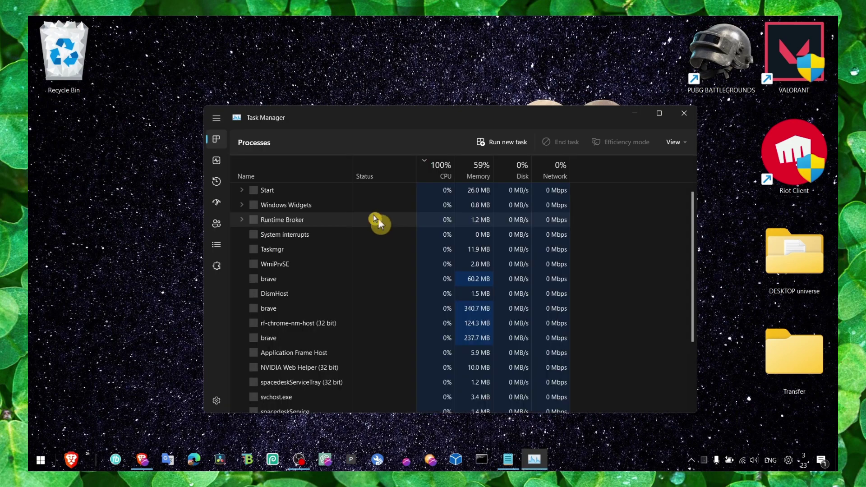
pyautogui.click(217, 246)
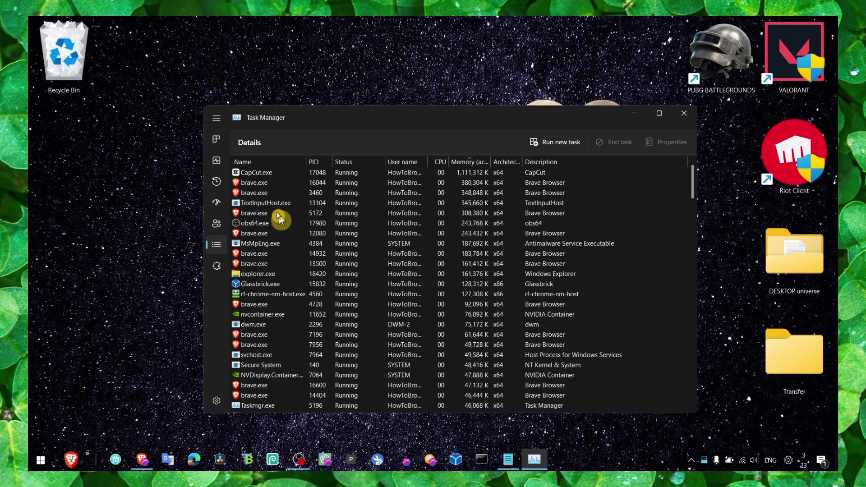
pyautogui.click(271, 198)
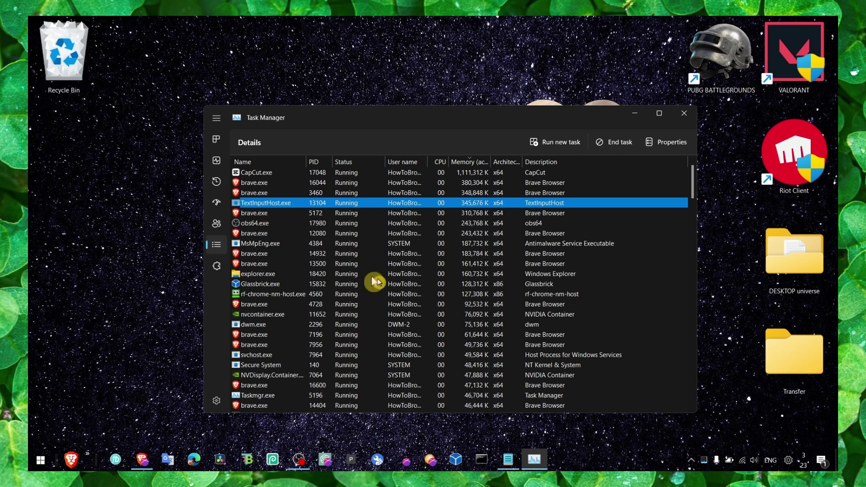
pyautogui.click(508, 458)
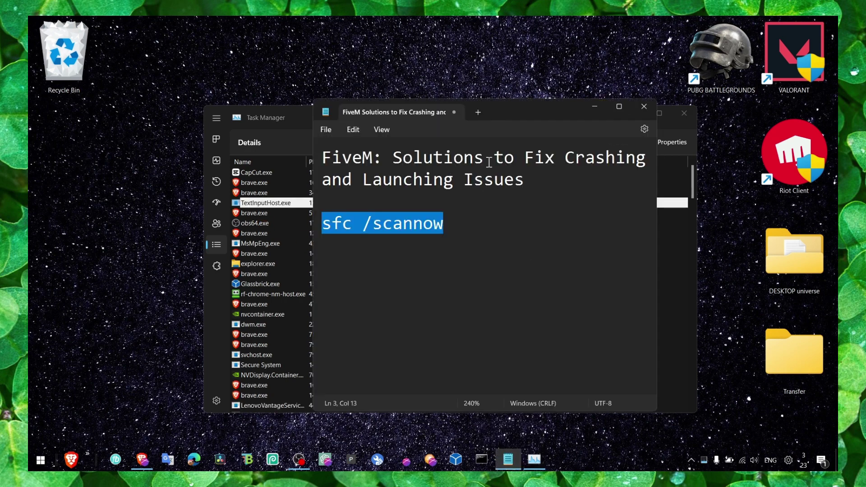
pyautogui.click(595, 107)
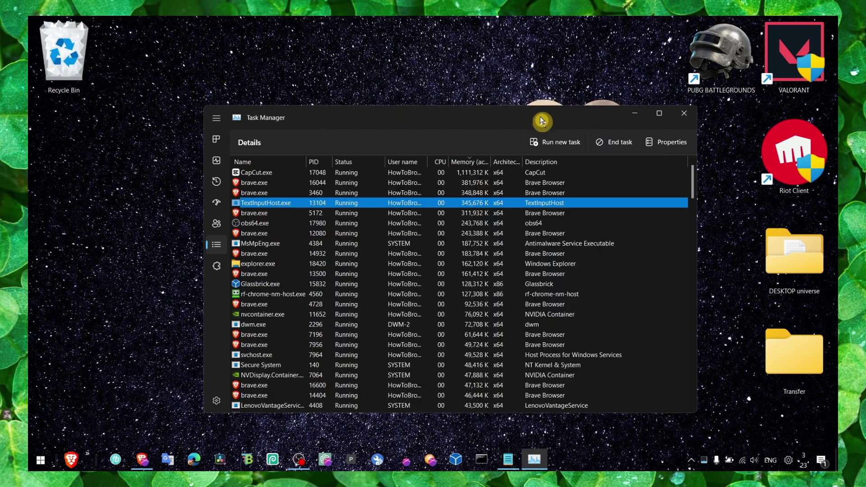
# - Set TextInputHost.exe to High priority and close Task Manager
pyautogui.rightClick(266, 203)
pyautogui.moveTo(239, 263)
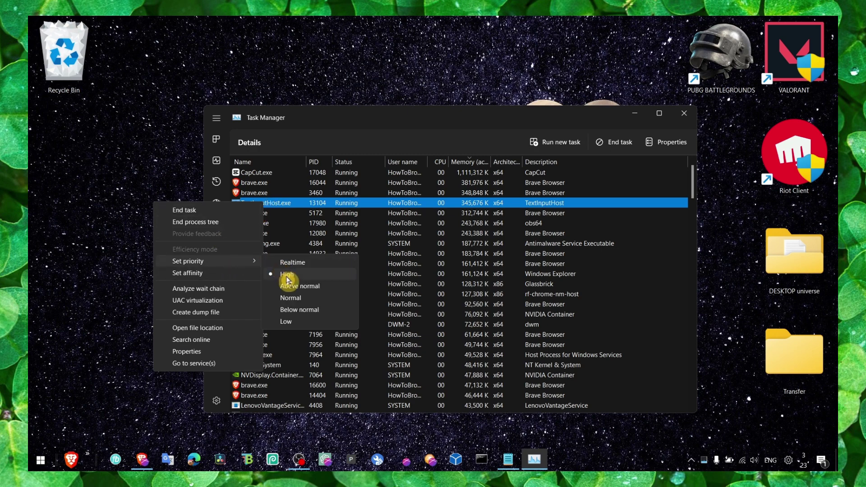
pyautogui.click(321, 214)
pyautogui.moveTo(566, 116); pyautogui.dragTo(508, 116)
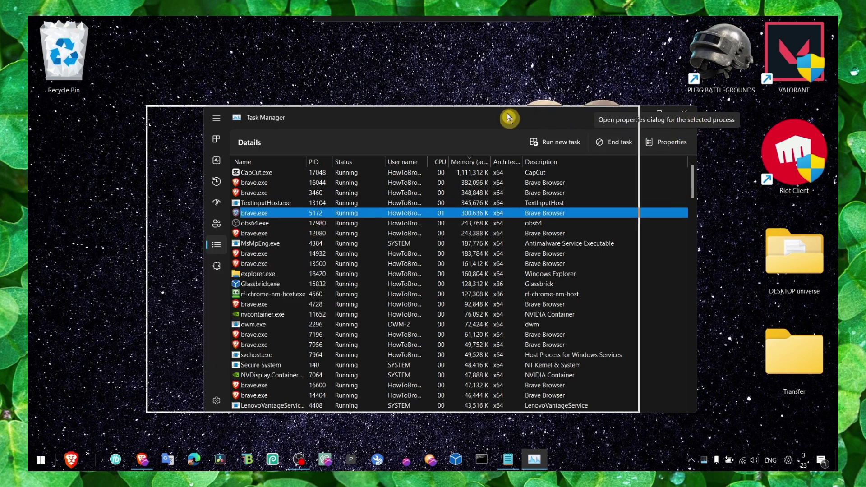
pyautogui.click(618, 116)
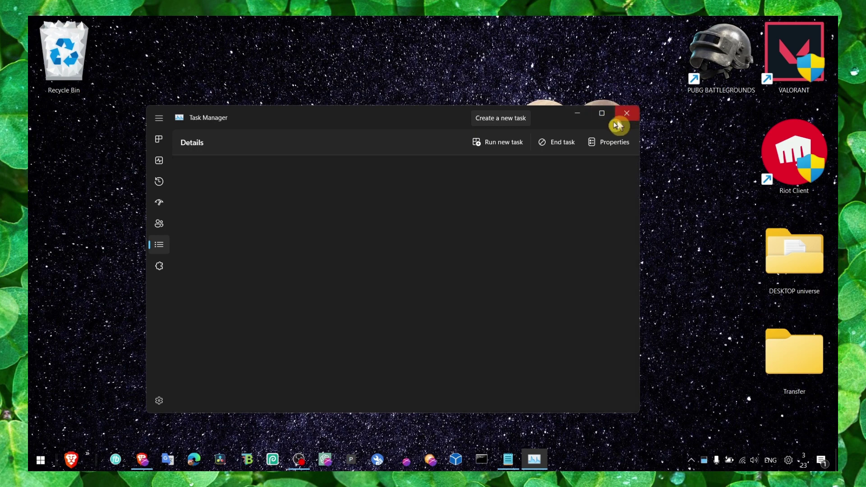